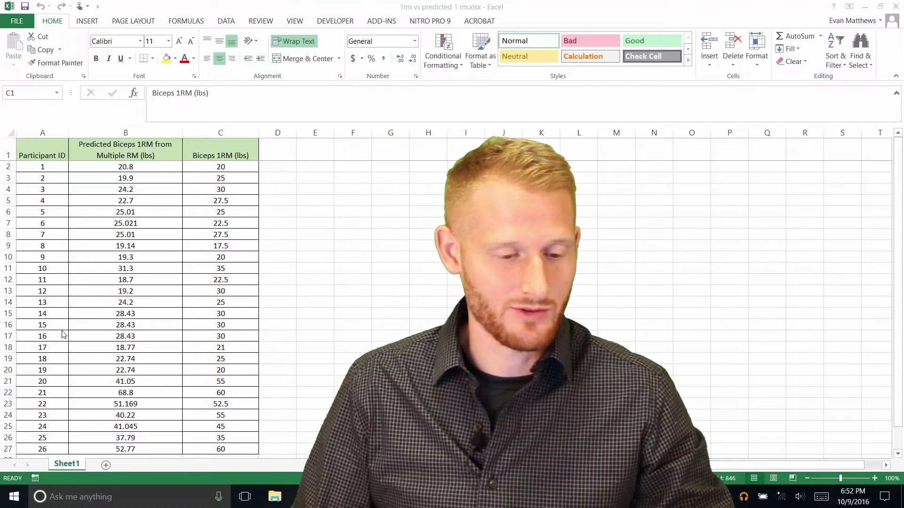
- Review the Participant ID, predicted 1RM (column B) and actual Biceps 1RM (column C) columns
scroll(64, 335, "down", 3)
key("ctrl+space")
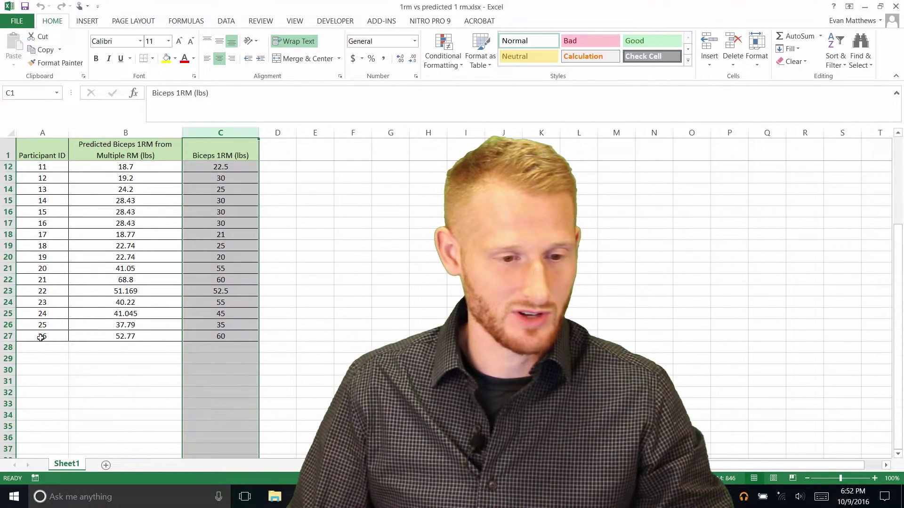
left_click(40, 132)
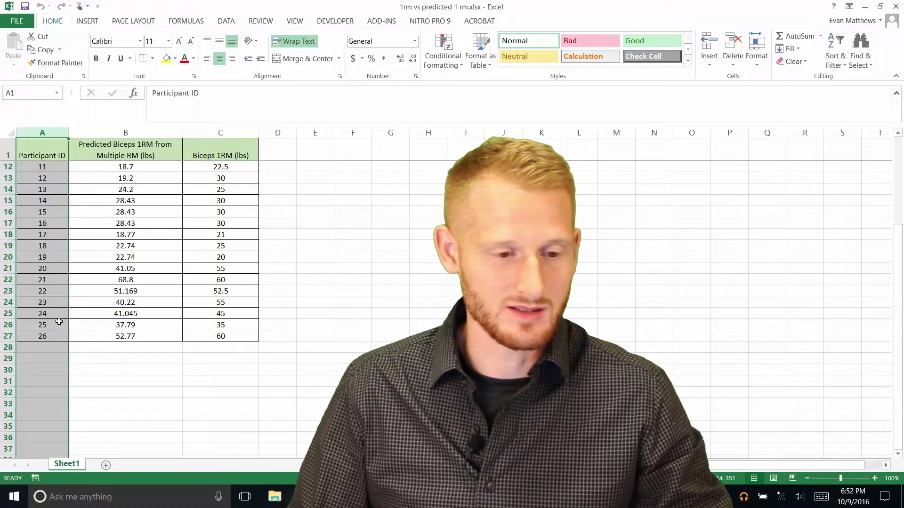
scroll(31, 325, "up", 3)
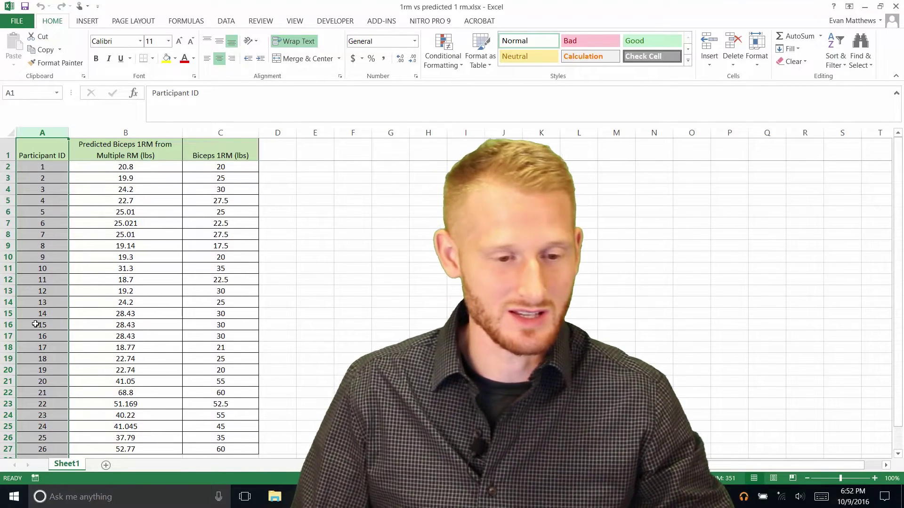
left_click(145, 130)
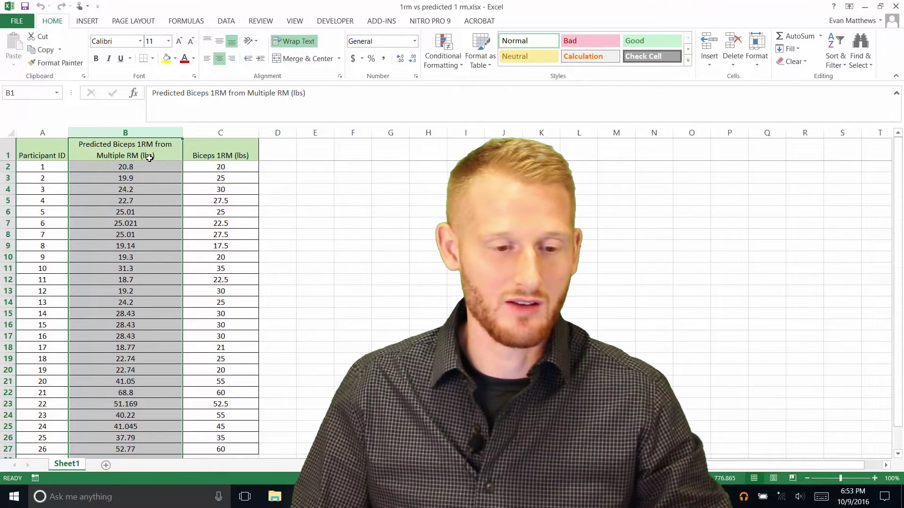
left_click(233, 131)
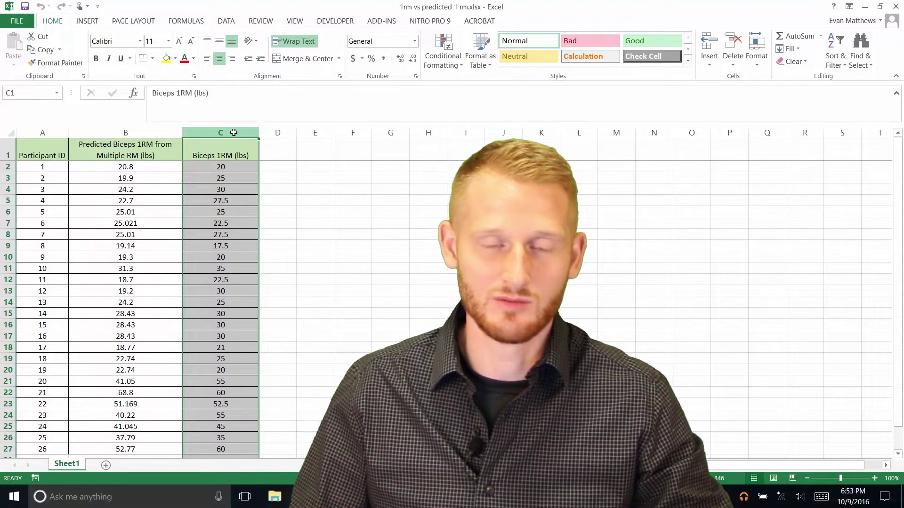
left_click(154, 132)
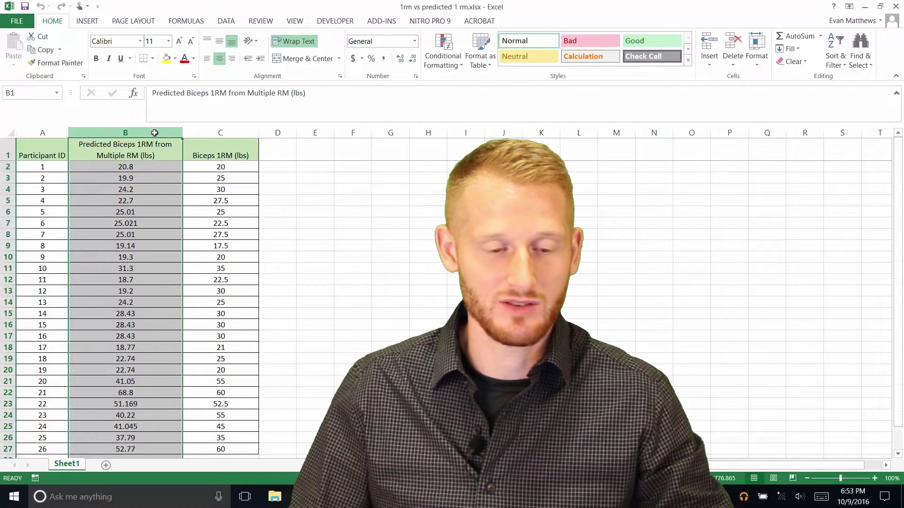
left_click(220, 133)
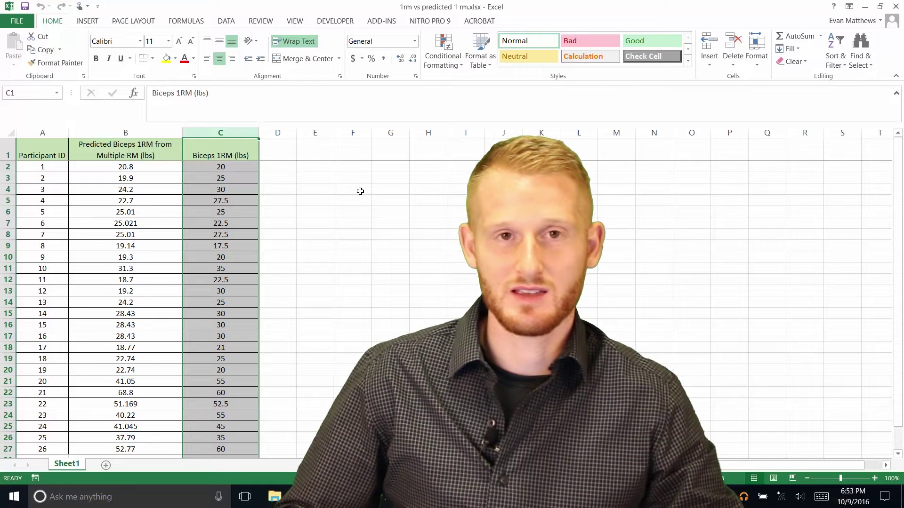
left_click(342, 190)
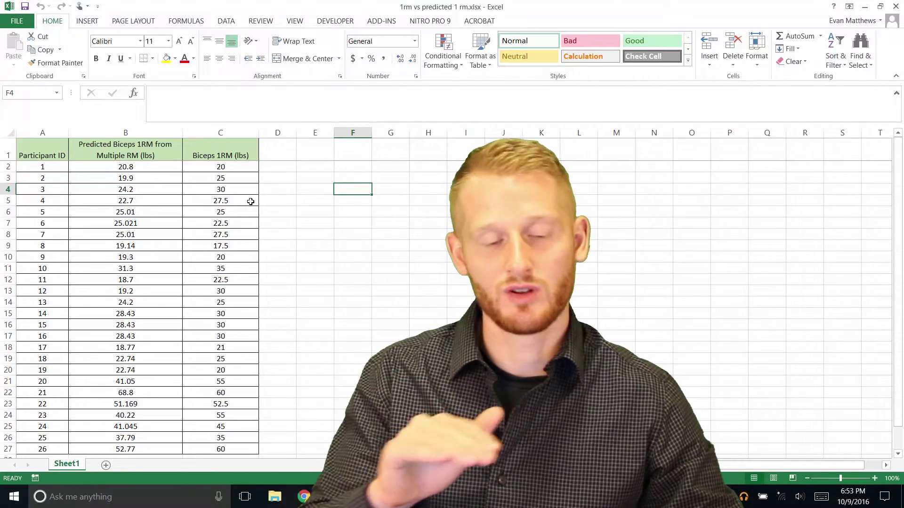
left_click(150, 129)
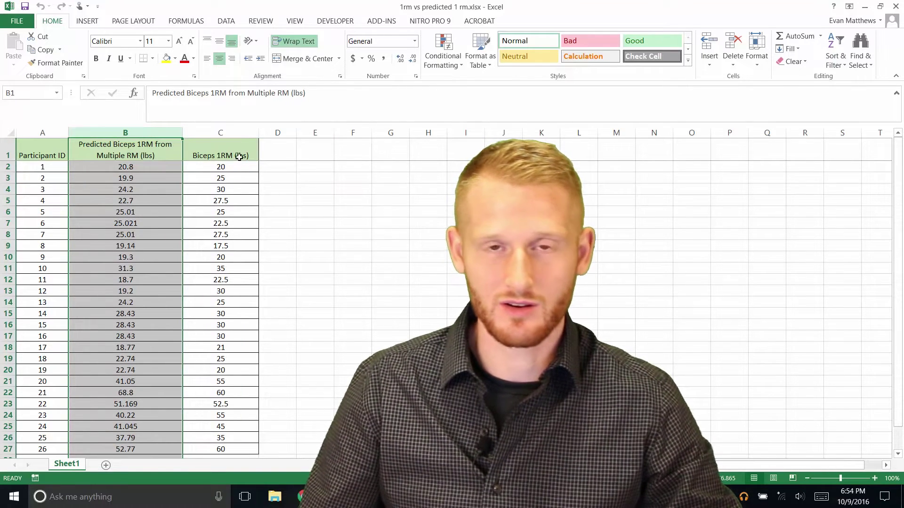
left_click(209, 131)
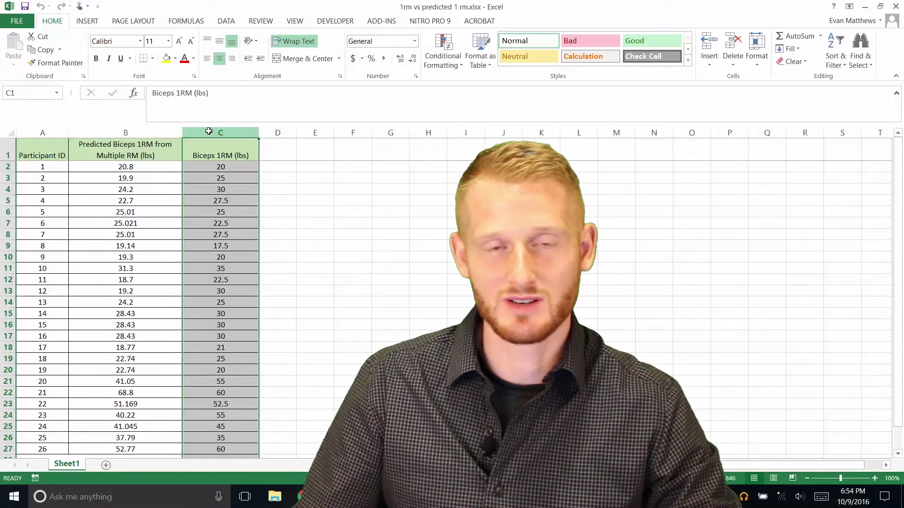
- Select B1:C27 and insert a Scatter chart with markers only
left_click(146, 144)
key("ctrl+shift+Down")
left_click_drag(147, 144, 212, 157)
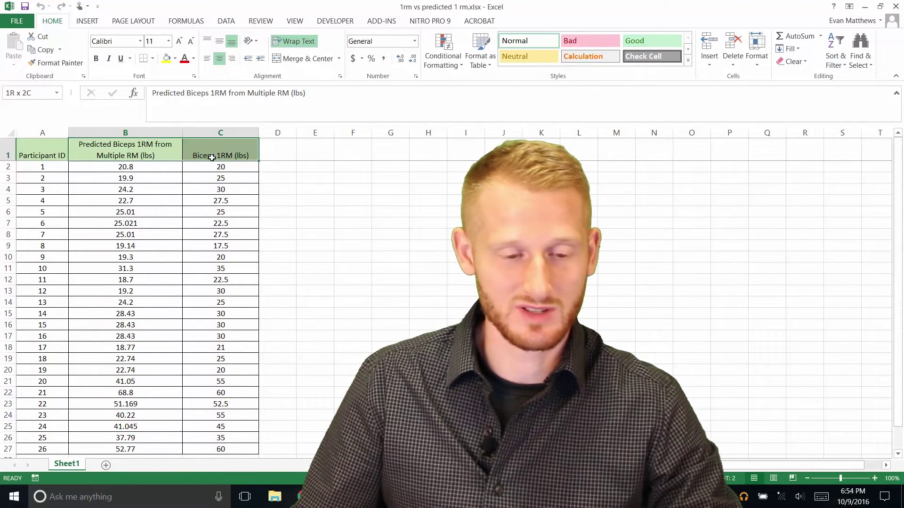
left_click_drag(212, 158, 218, 414)
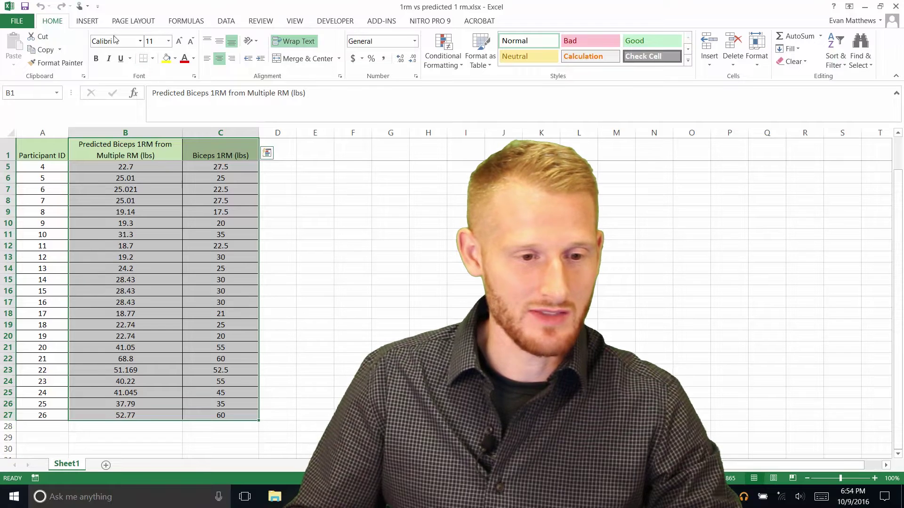
left_click(87, 21)
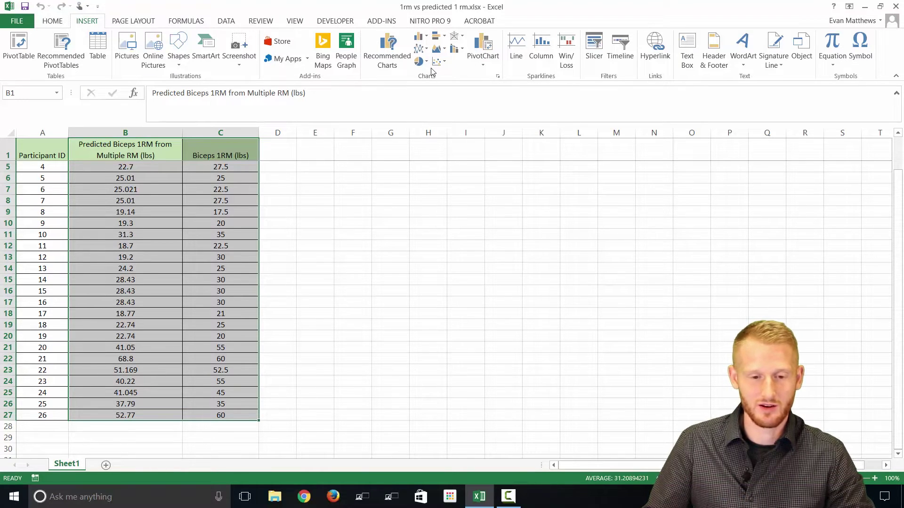
left_click(438, 63)
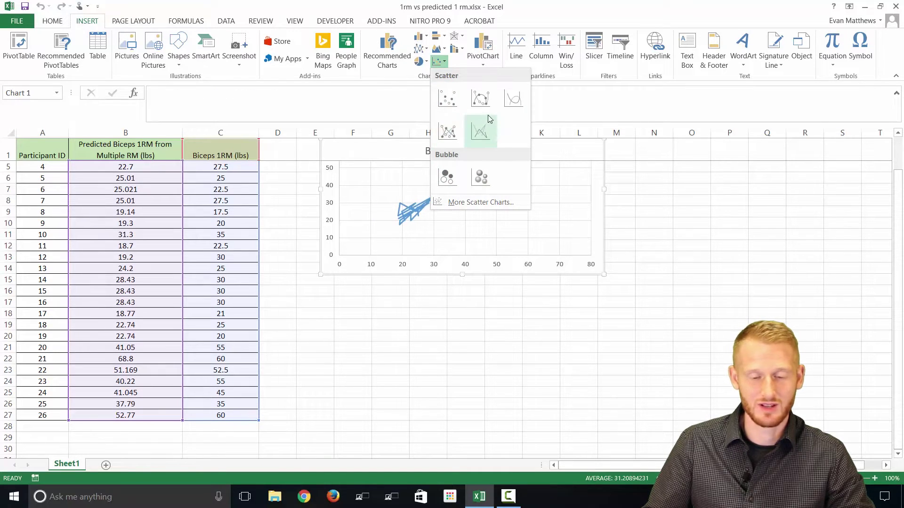
left_click(448, 102)
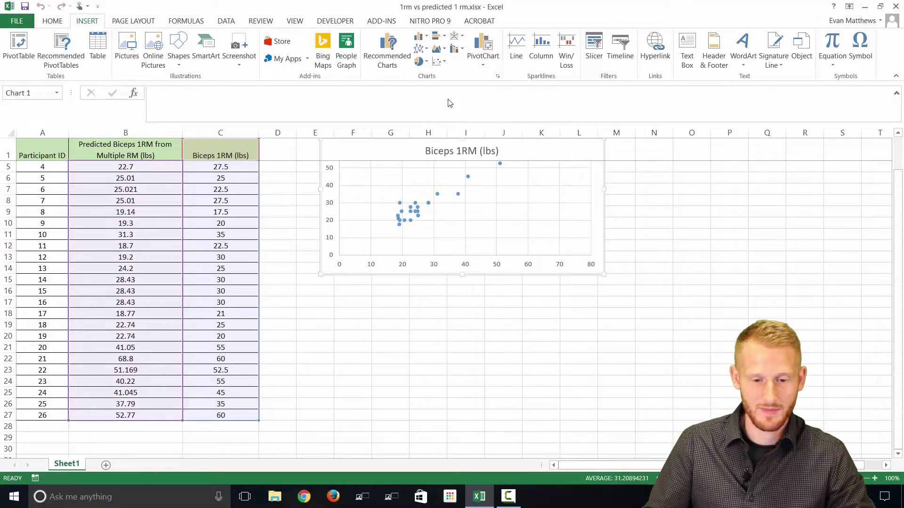
- Move the chart lower beside the data and select the 'Biceps 1RM (lbs)' title text
left_click_drag(514, 151, 527, 201)
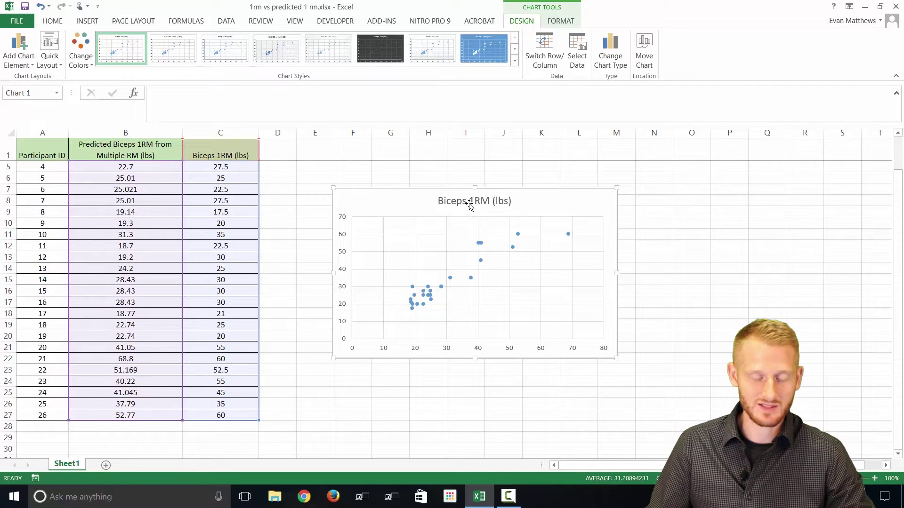
left_click(465, 202)
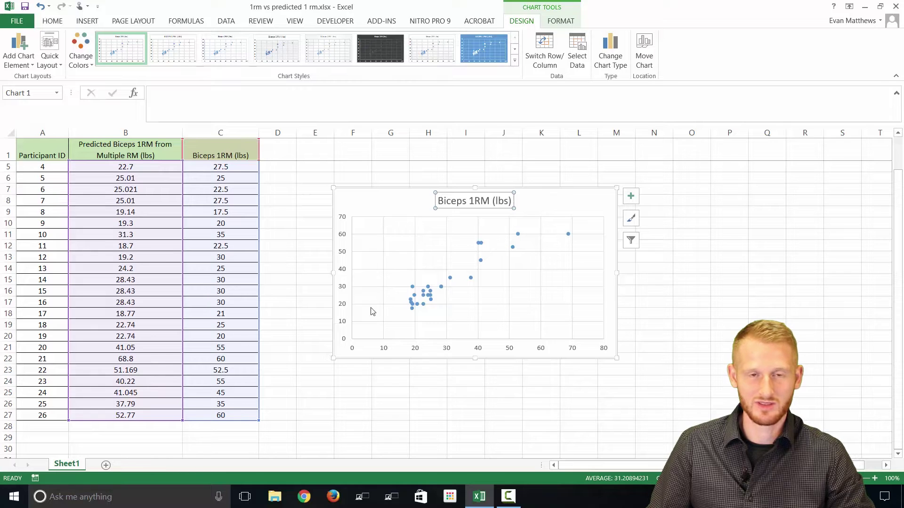
triple_click(465, 199)
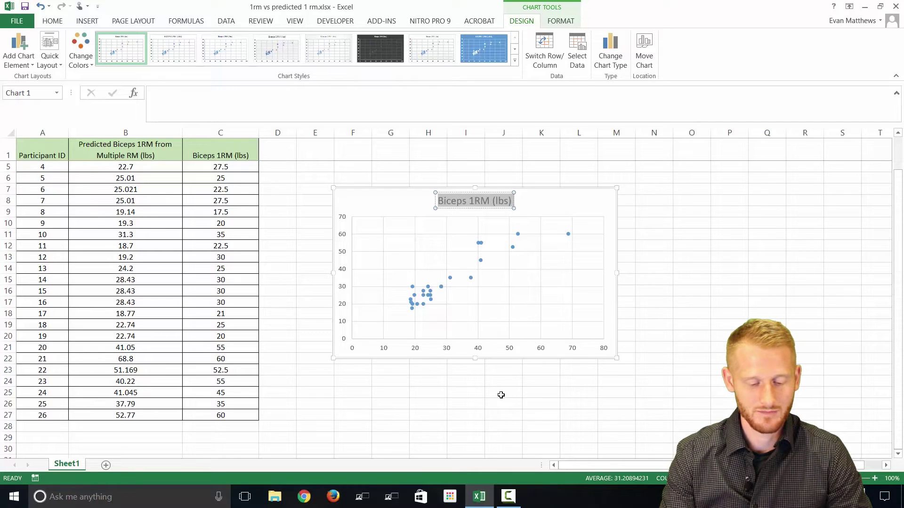
- Retitle the chart 'Strength Predictions Multiple Repetitions', correcting the misspelled ending
type("Stre")
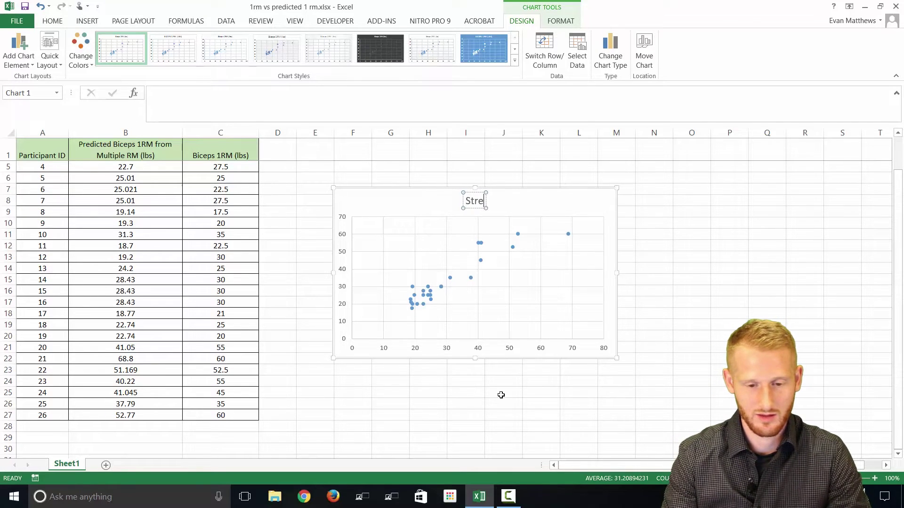
type("ngth Pre")
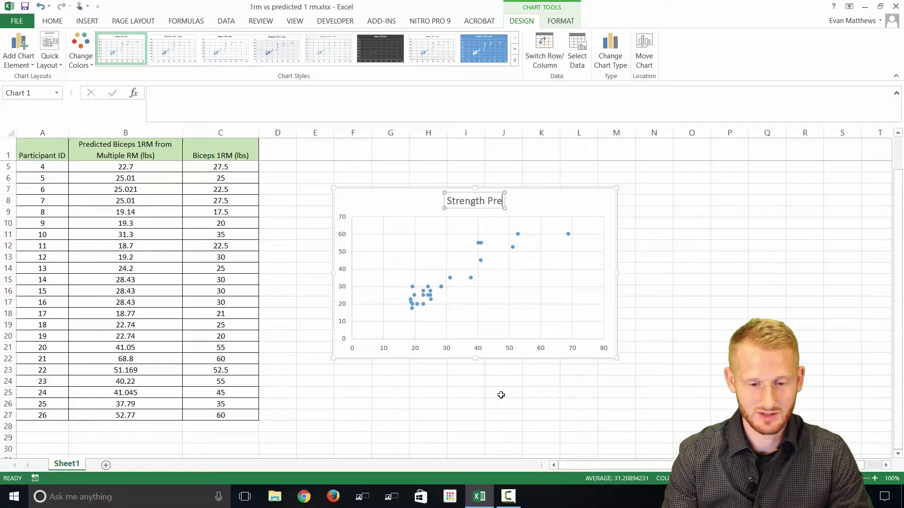
type("dictions")
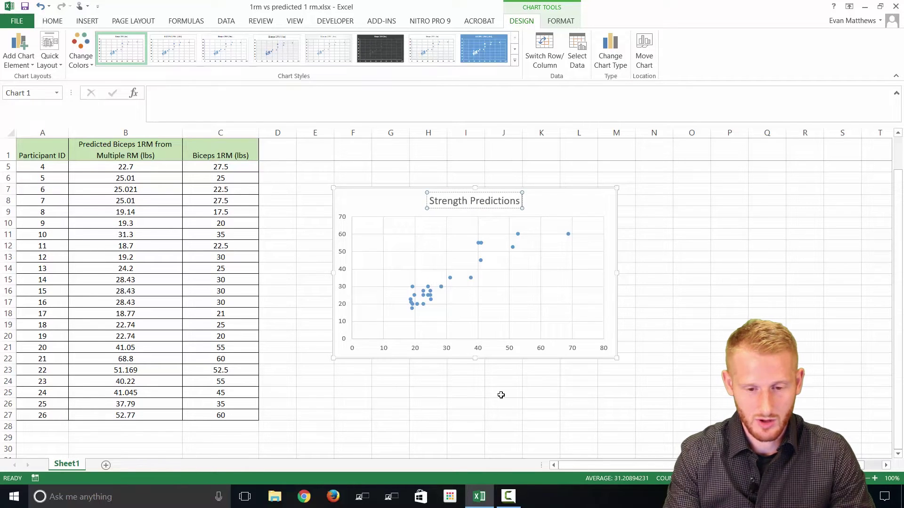
type(" Multiple")
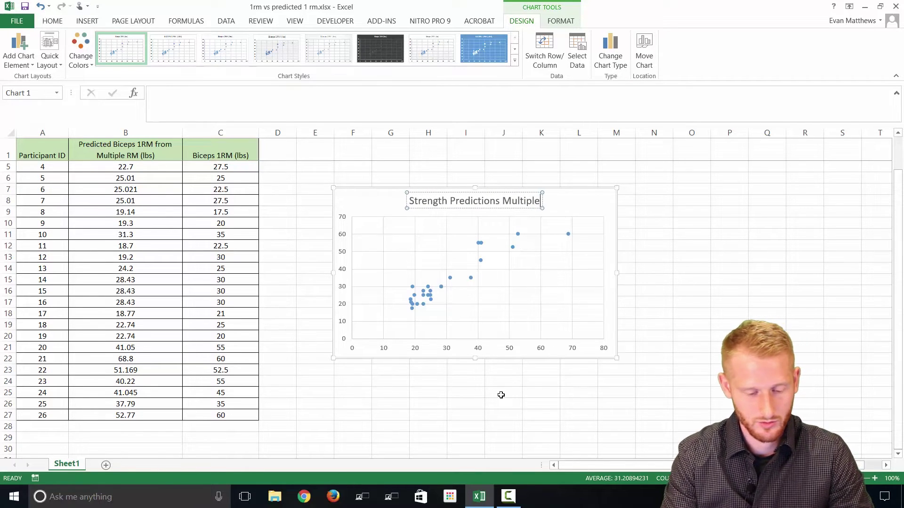
type(" Repetiont")
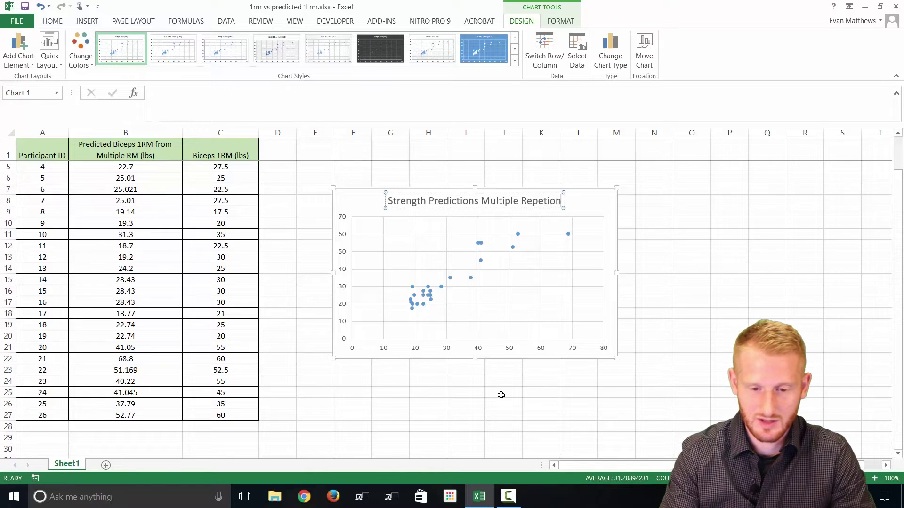
key("BackSpace")
key("BackSpace")
key("BackSpace")
type("tions")
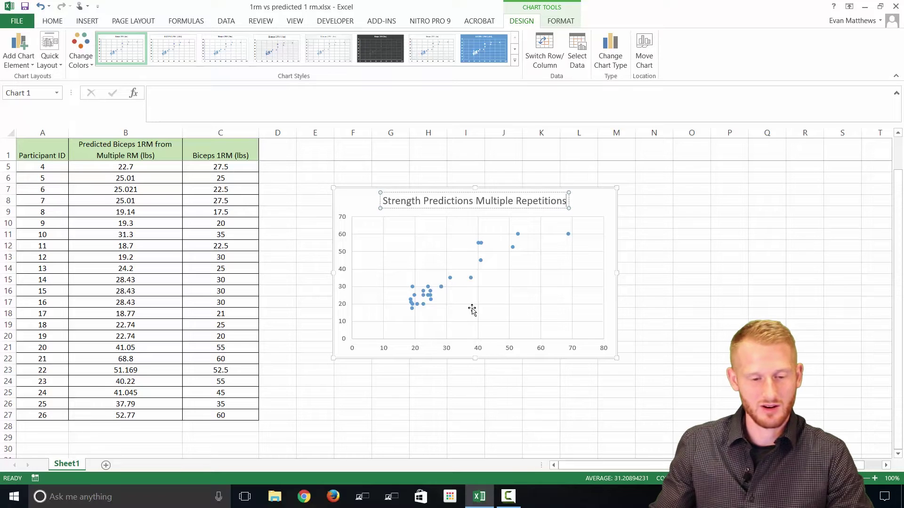
left_click(349, 205)
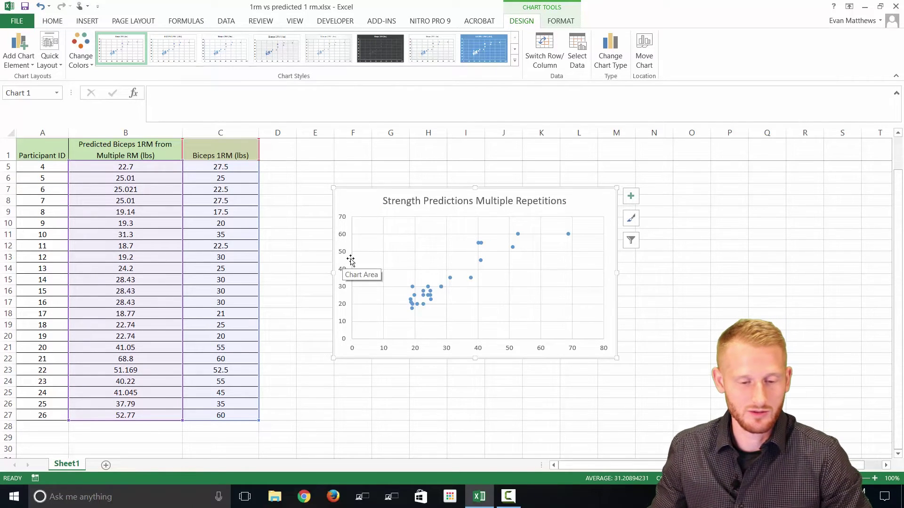
left_click(498, 396)
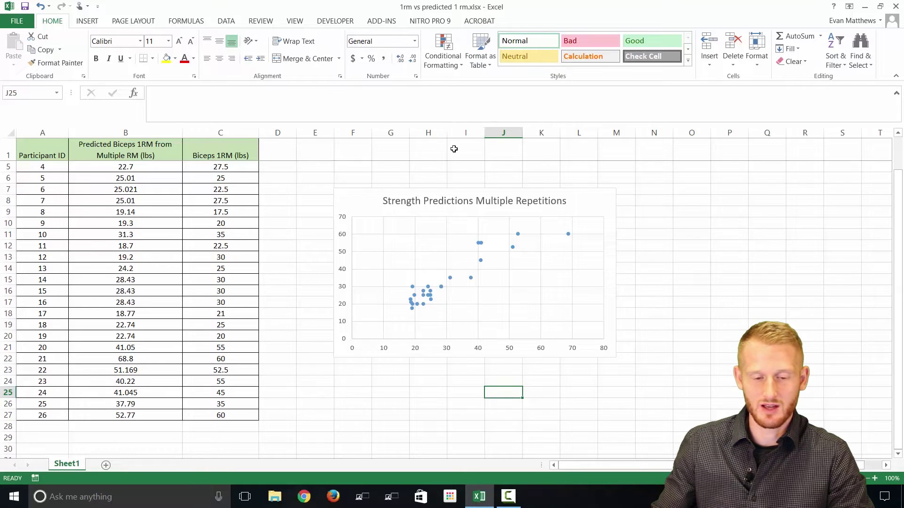
left_click(370, 203)
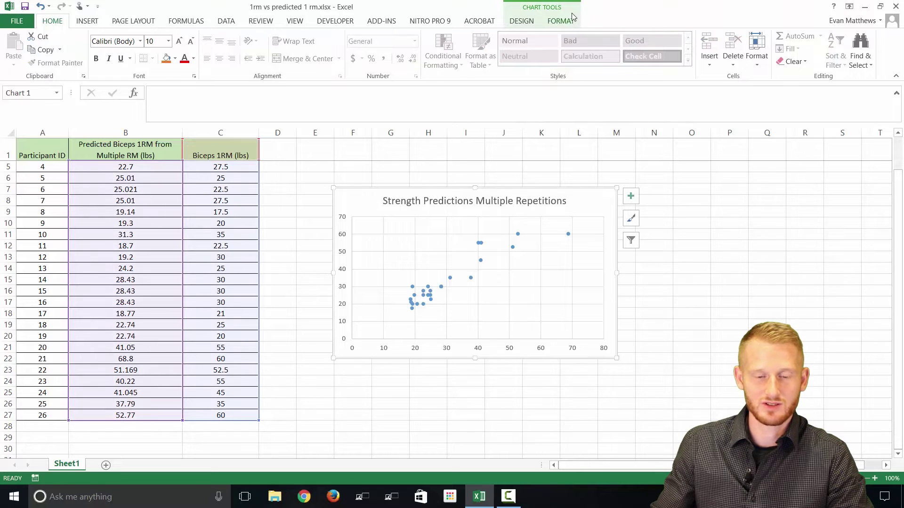
left_click(522, 21)
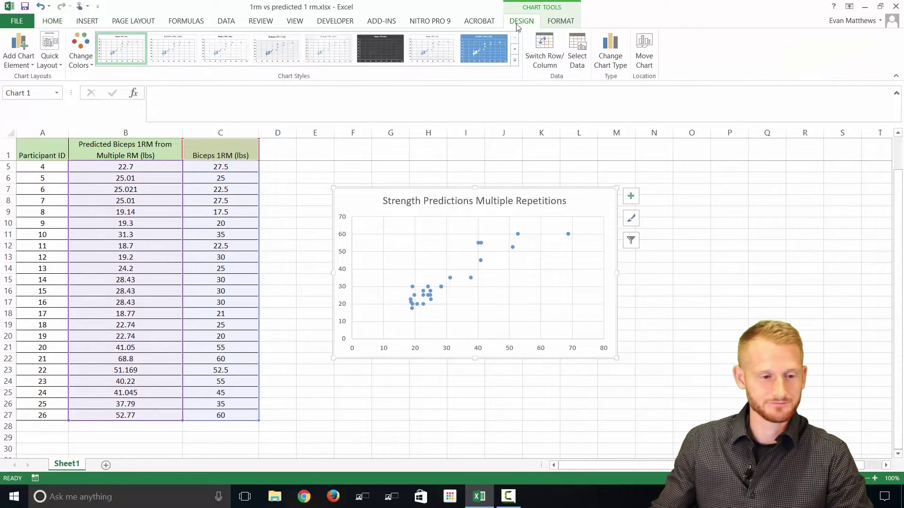
- Add Primary Horizontal and Primary Vertical axis title placeholders via Add Chart Element > Axis Titles
left_click(26, 54)
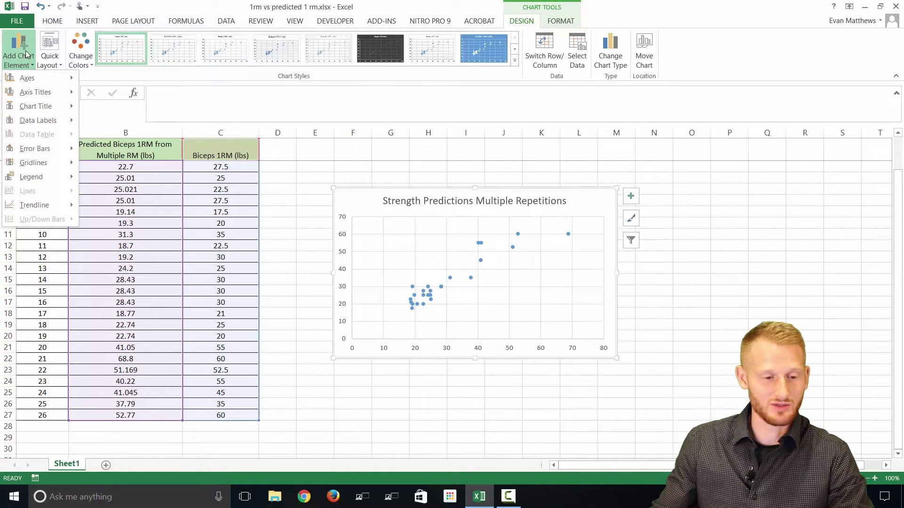
mouse_move(35, 97)
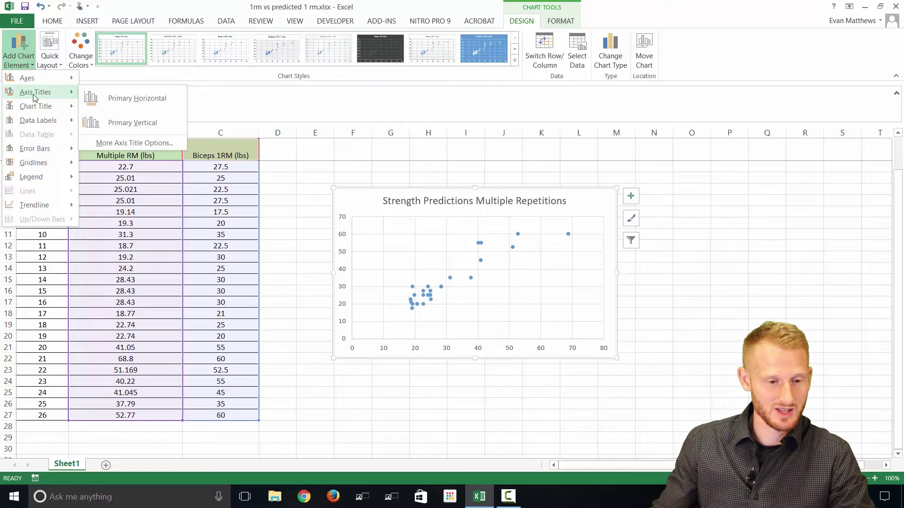
left_click(144, 108)
left_click(21, 45)
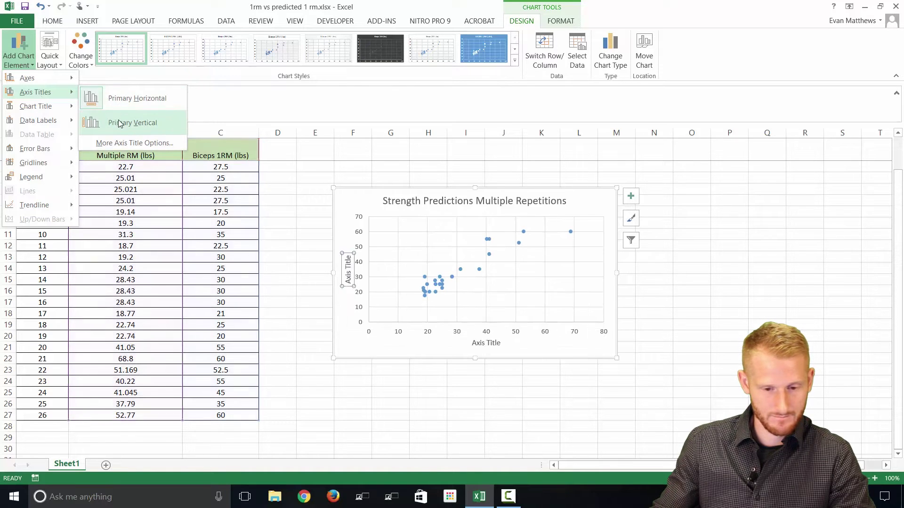
left_click(119, 121)
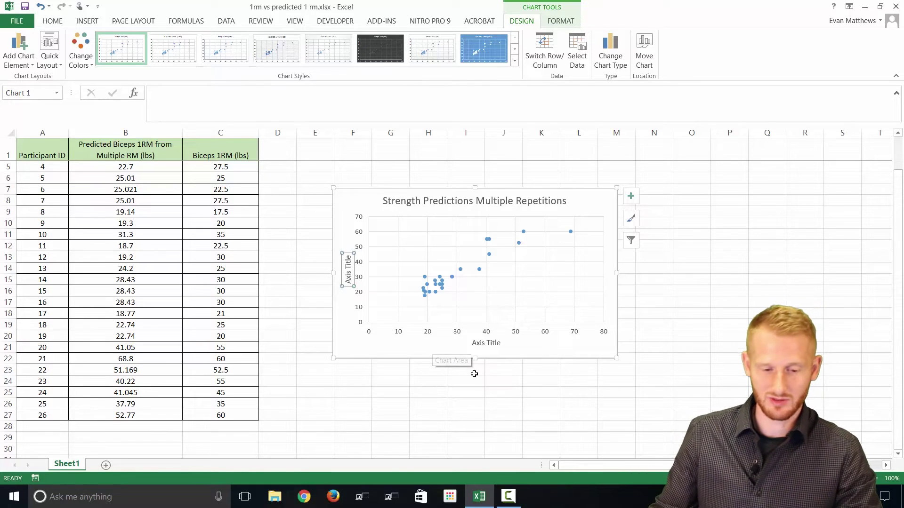
double_click(487, 343)
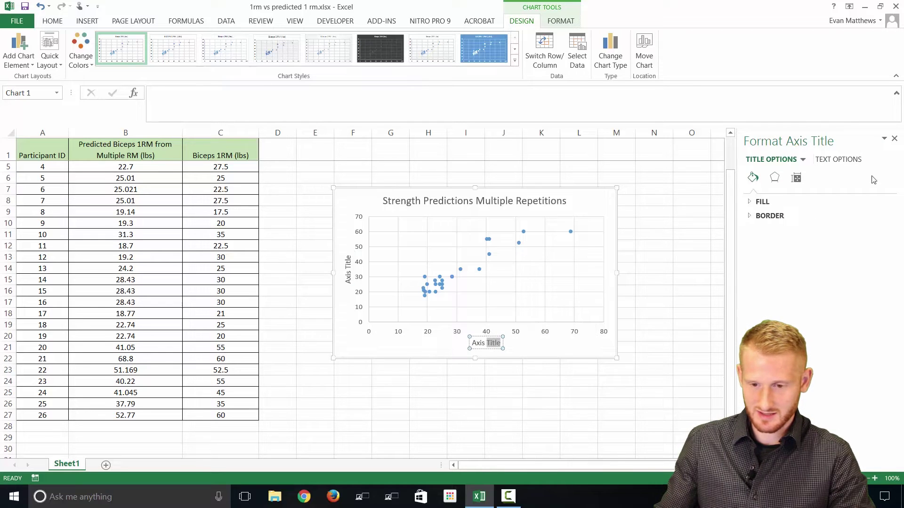
- Replace the horizontal axis placeholder with 'Predicted Biceps 1RM', fixing a typo
left_click(894, 138)
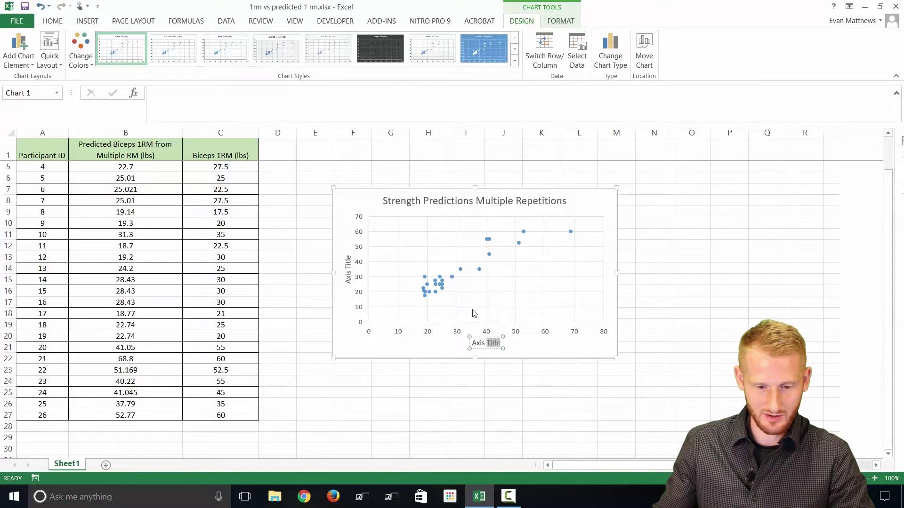
left_click(485, 344)
triple_click(485, 344)
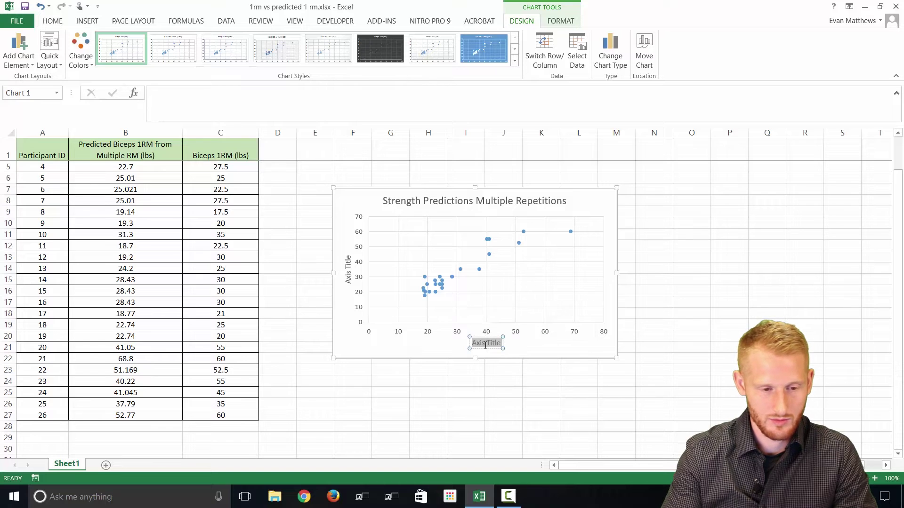
type("Predic")
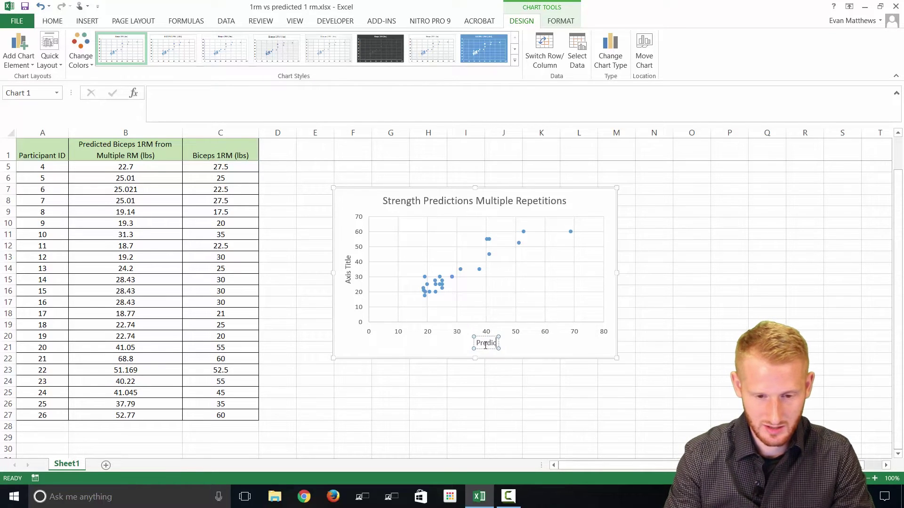
type("ted")
key("BackSpace")
key("BackSpace")
key("BackSpace")
key("BackSpace")
key("BackSpace")
key("BackSpace")
key("BackSpace")
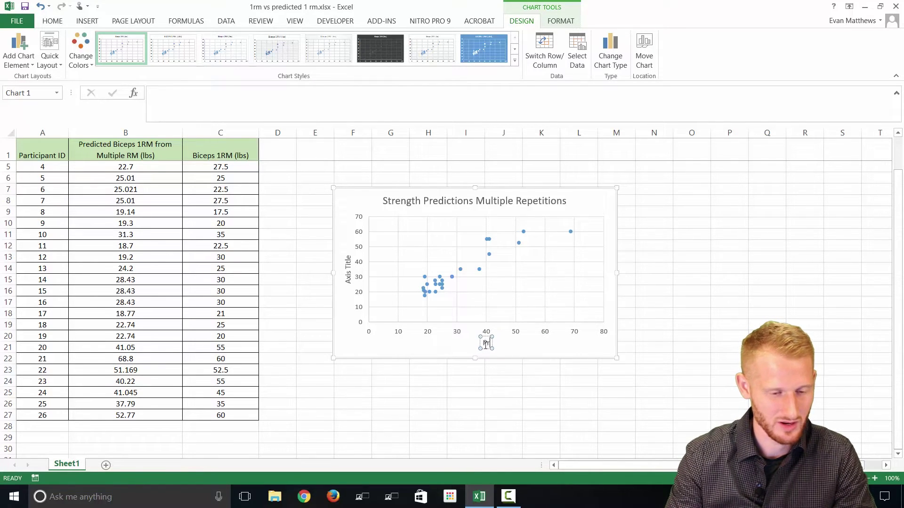
key("BackSpace")
key("BackSpace")
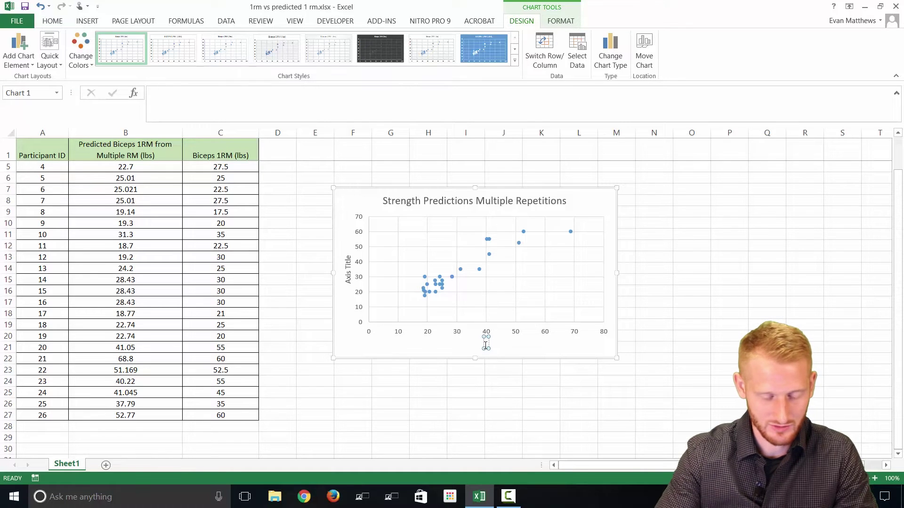
type("Predi")
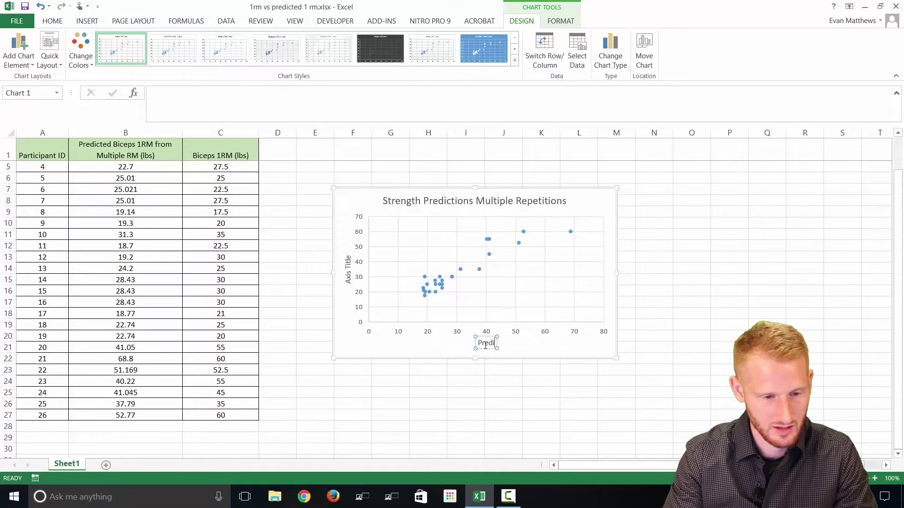
type("cted")
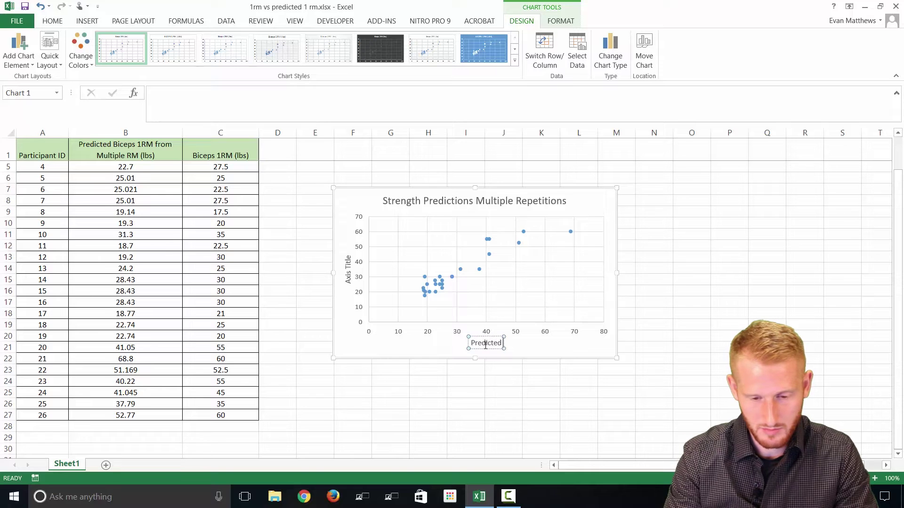
type(" Biceps")
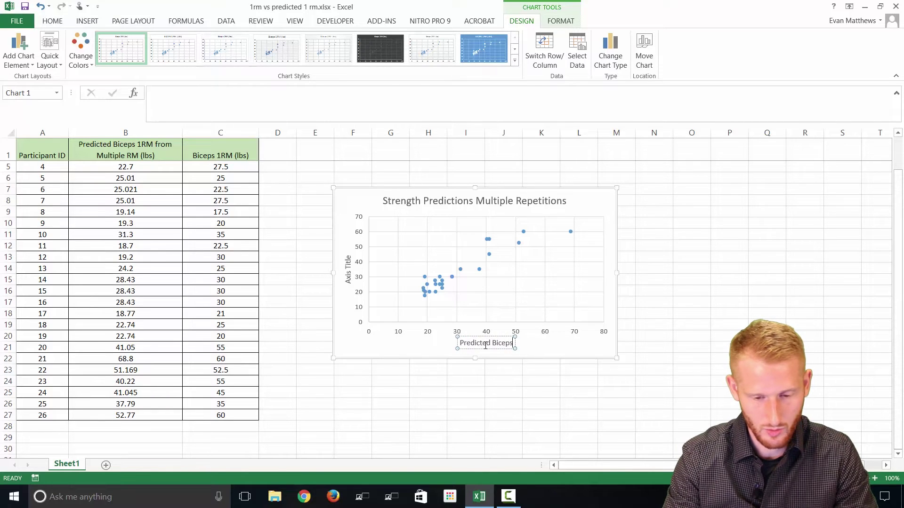
type(" 1RM")
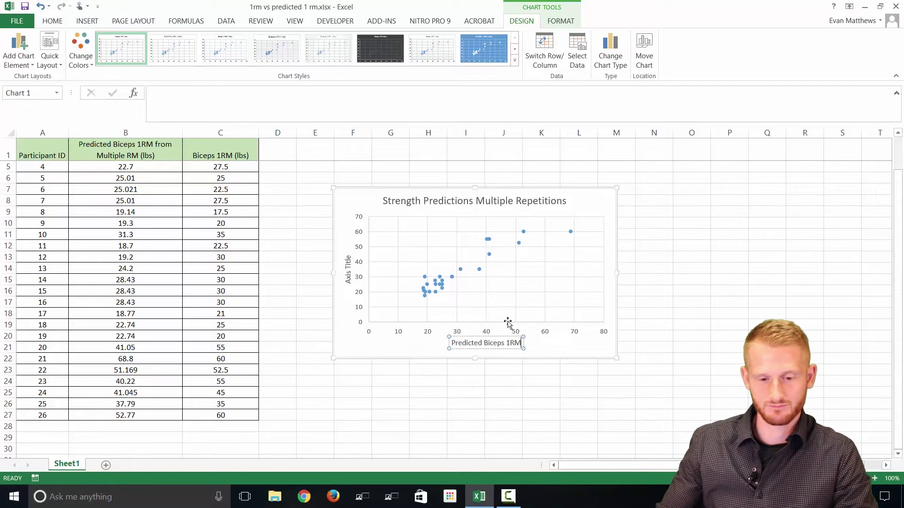
double_click(350, 272)
- Replace the vertical axis placeholder with 'Biceps 1RM'
left_click_drag(349, 273, 348, 278)
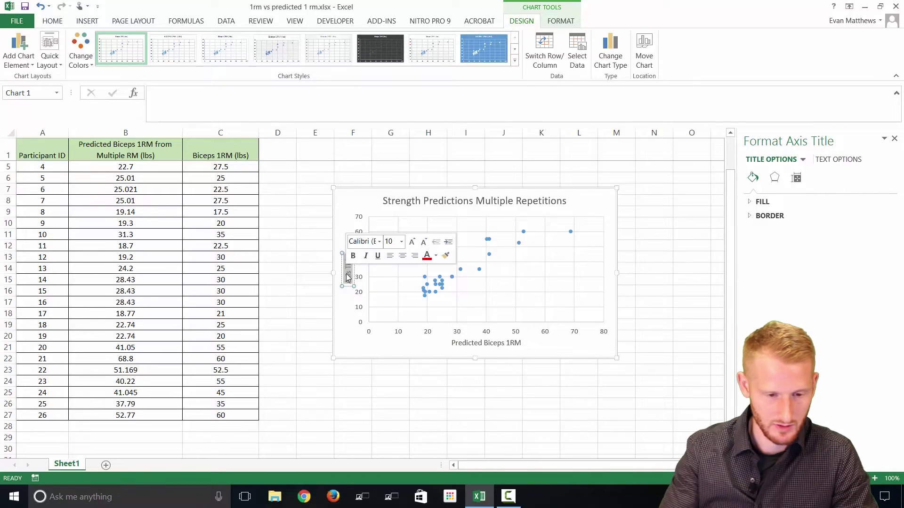
type("Bi")
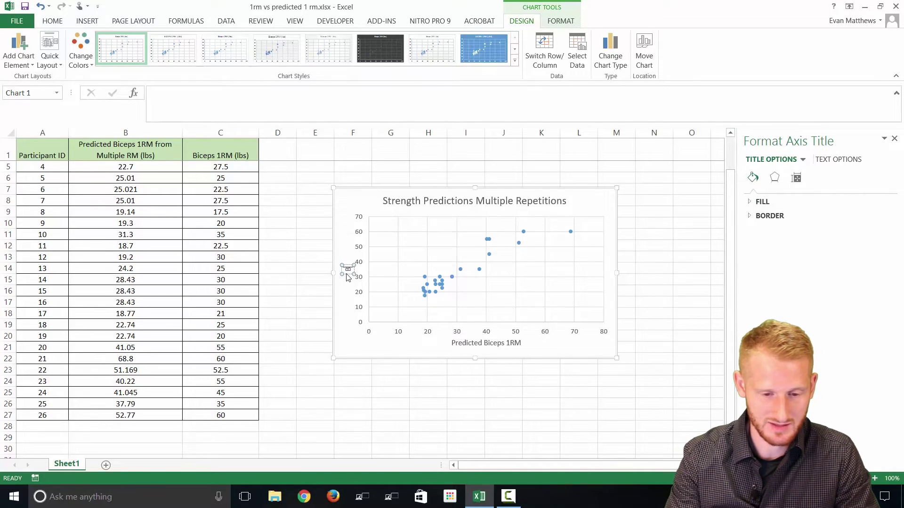
type("ceps 1RM")
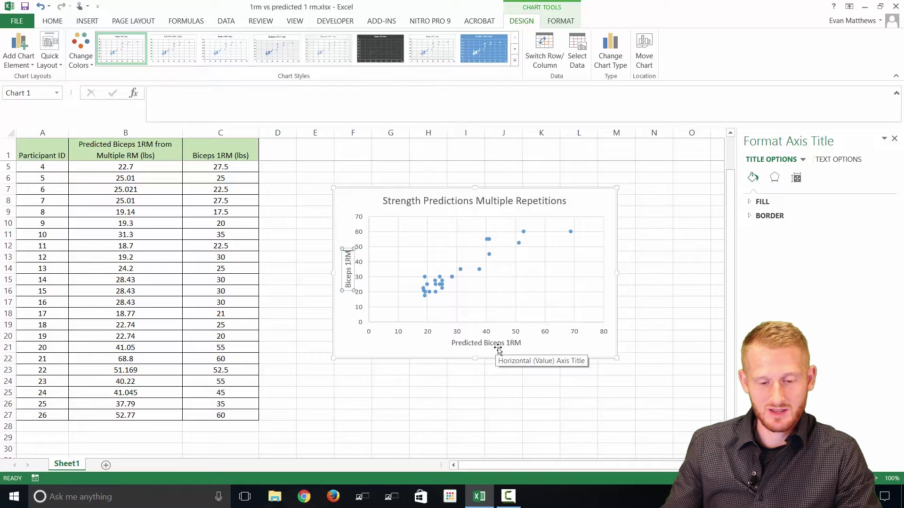
left_click(472, 394)
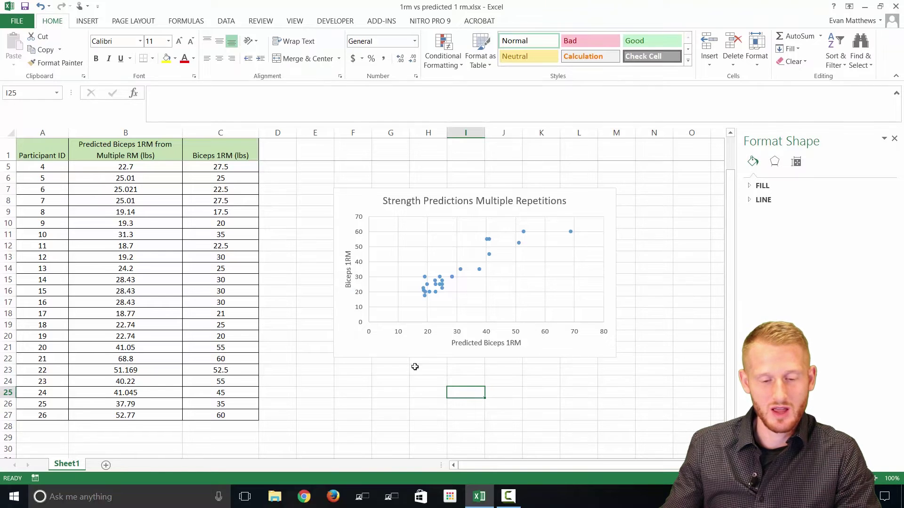
- Append '(lbs.)' to both axis titles, giving 'Predicted Biceps 1RM (lbs.)' and 'Biceps 1RM (lbs.)'
left_click(514, 345)
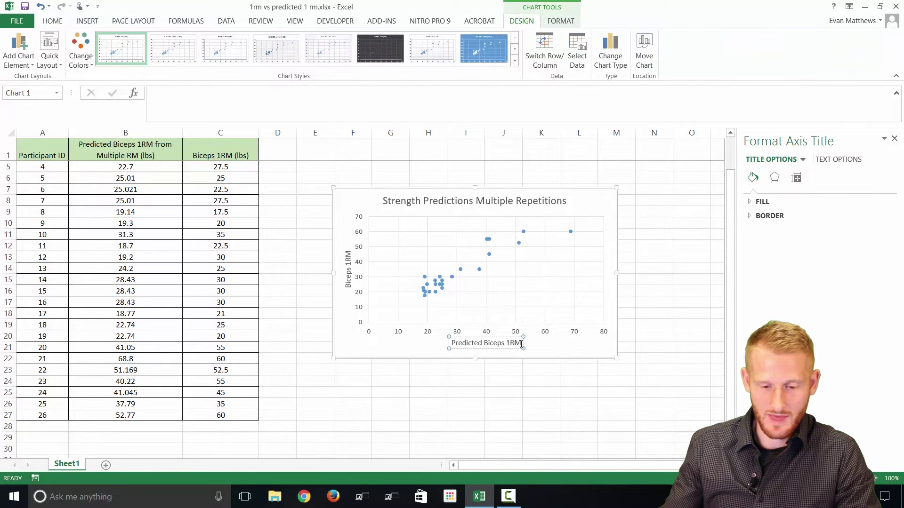
left_click(521, 344)
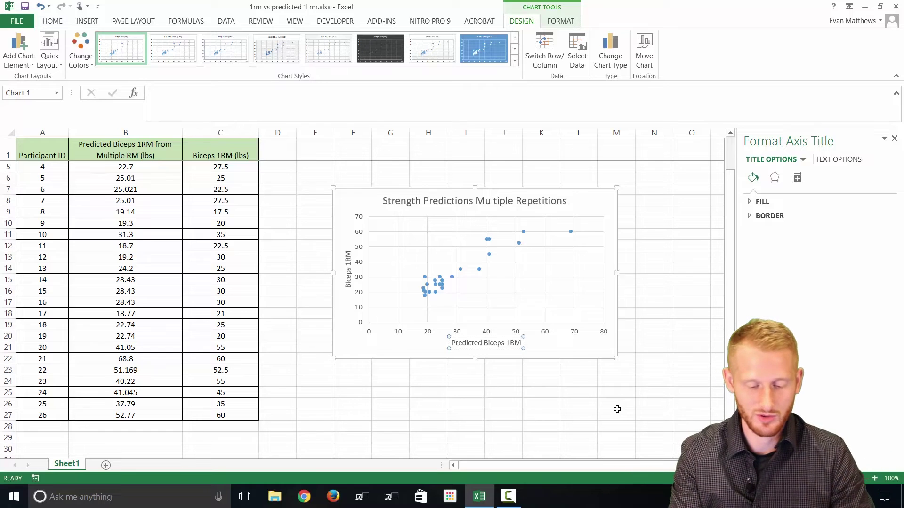
type("(")
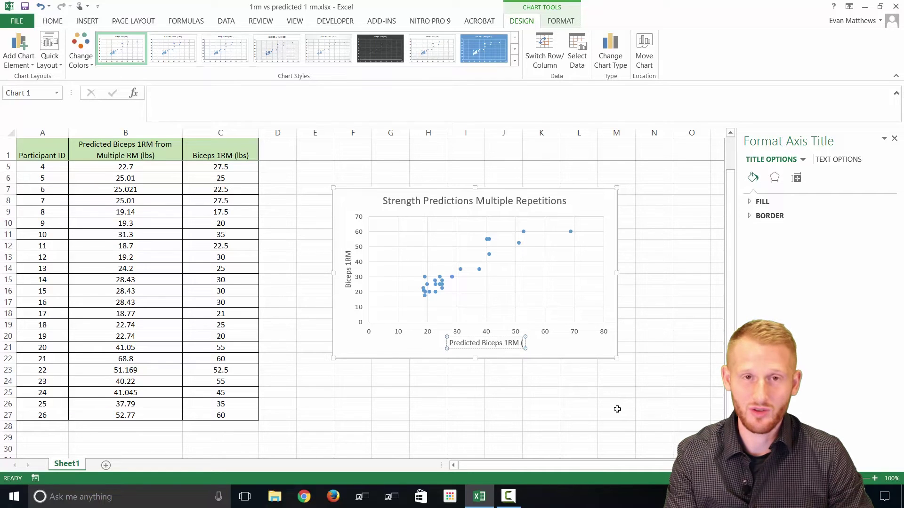
type("lbs)")
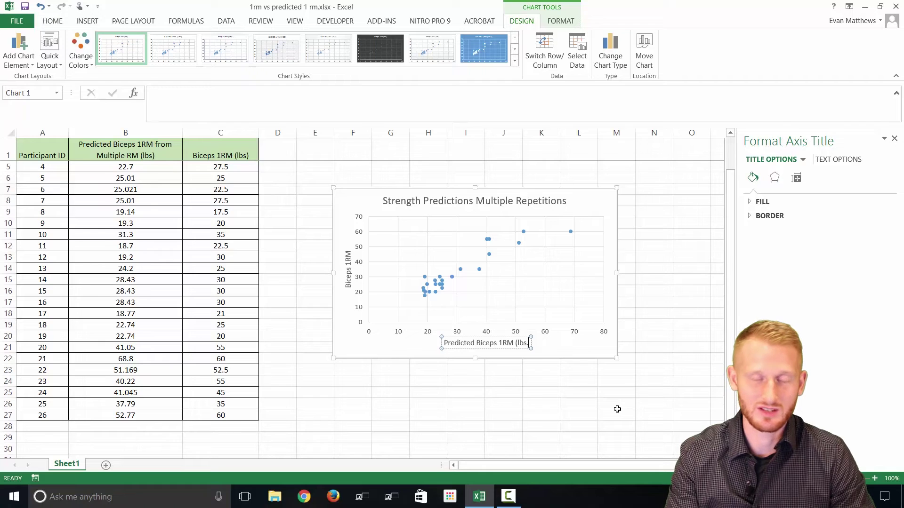
type(")")
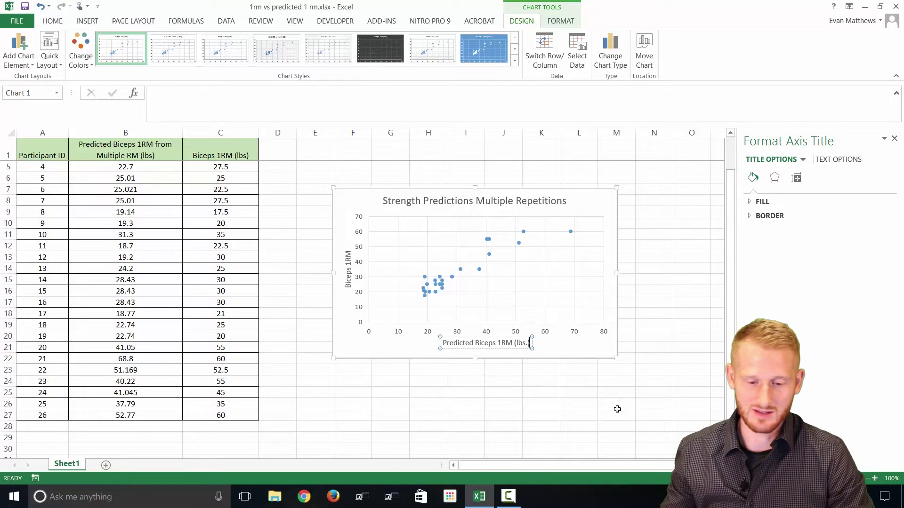
left_click(347, 268)
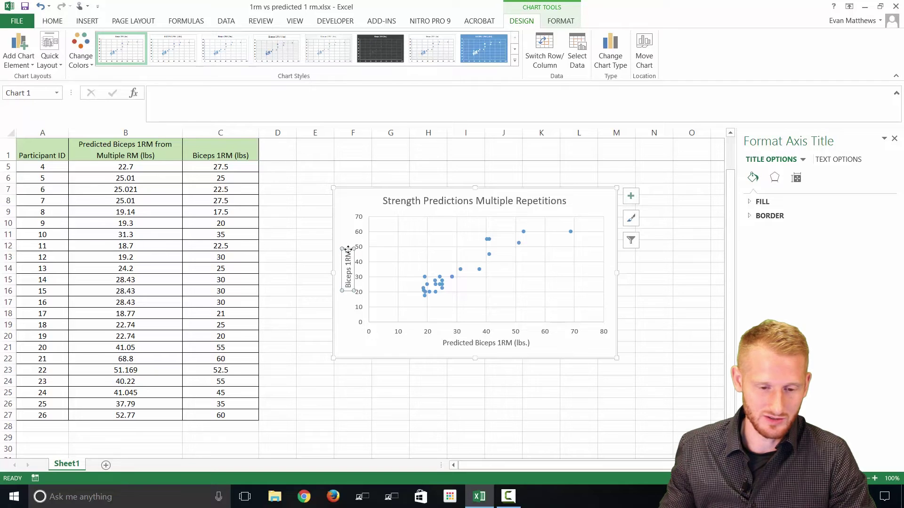
left_click(348, 250)
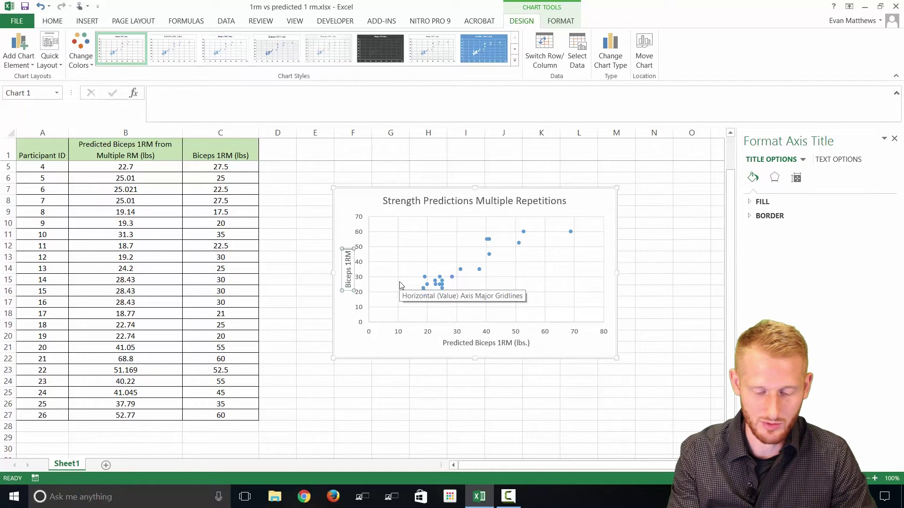
type("(")
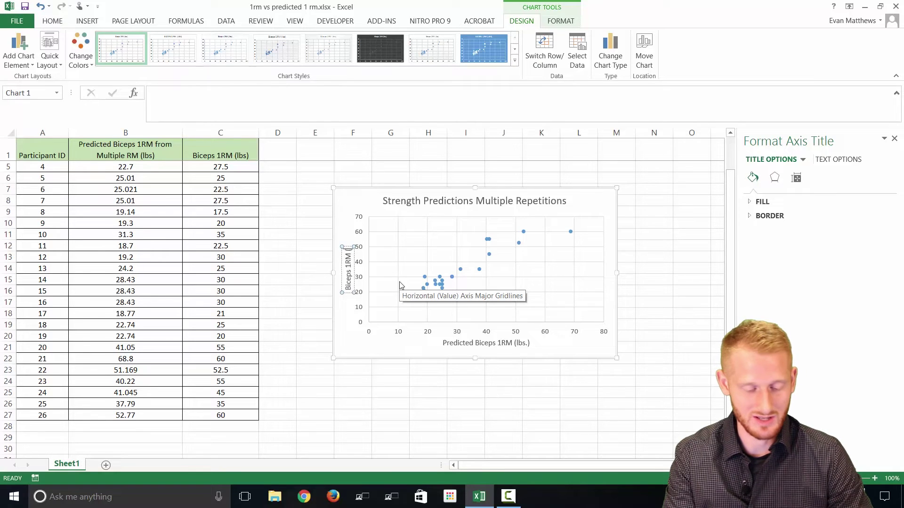
type("l")
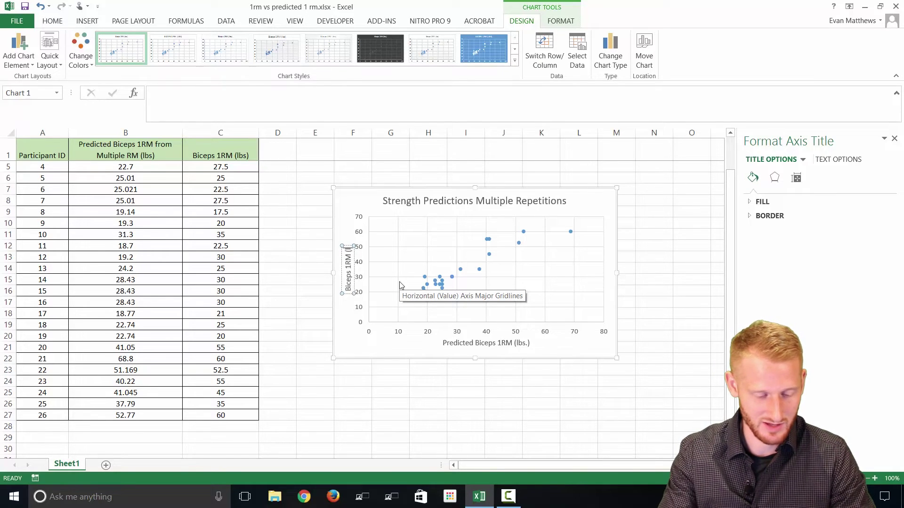
type("bs.)")
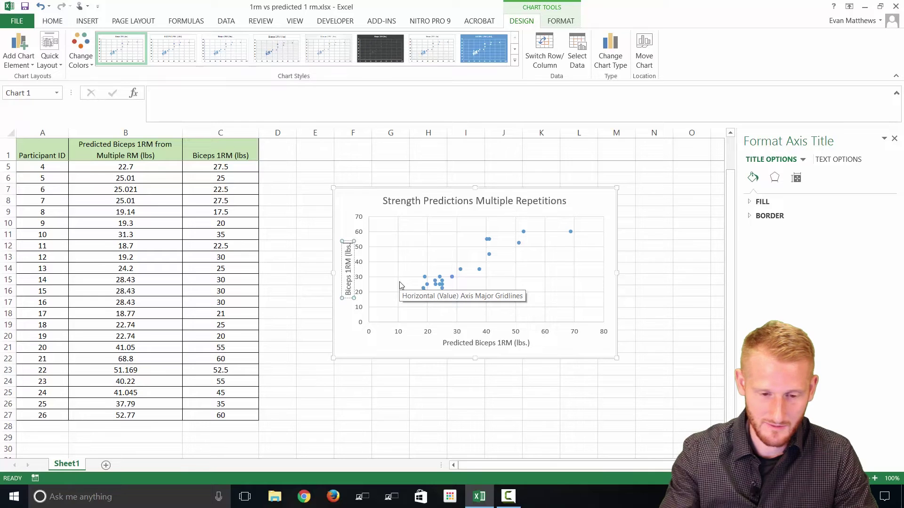
left_click(429, 402)
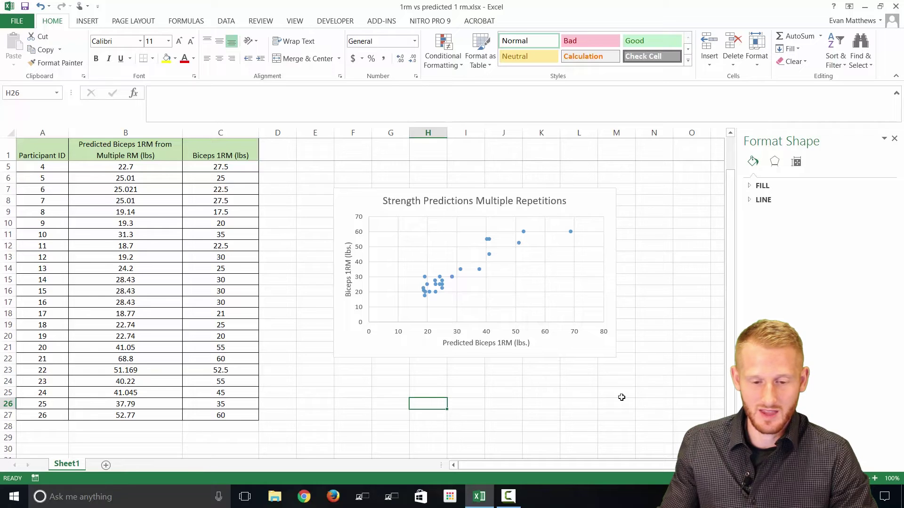
left_click(895, 140)
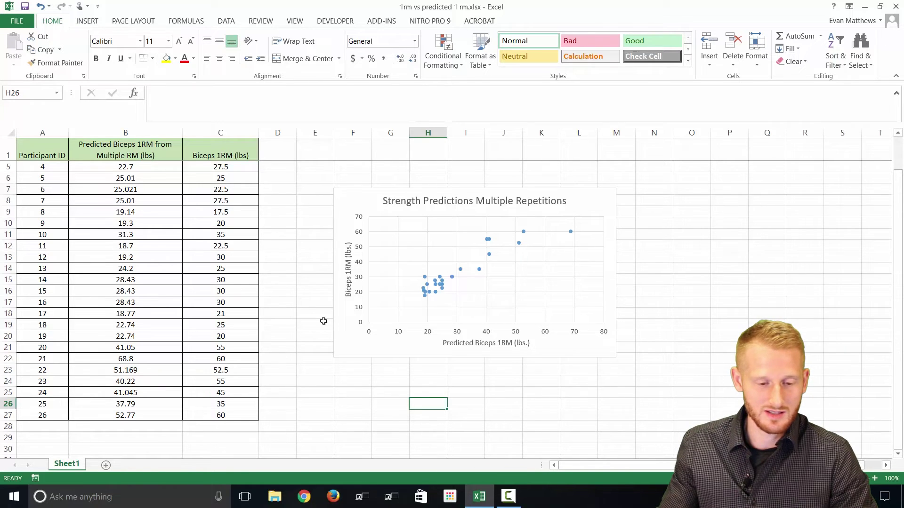
- Click cells on the sheet to leave the finished chart beside the data table
left_click(285, 311)
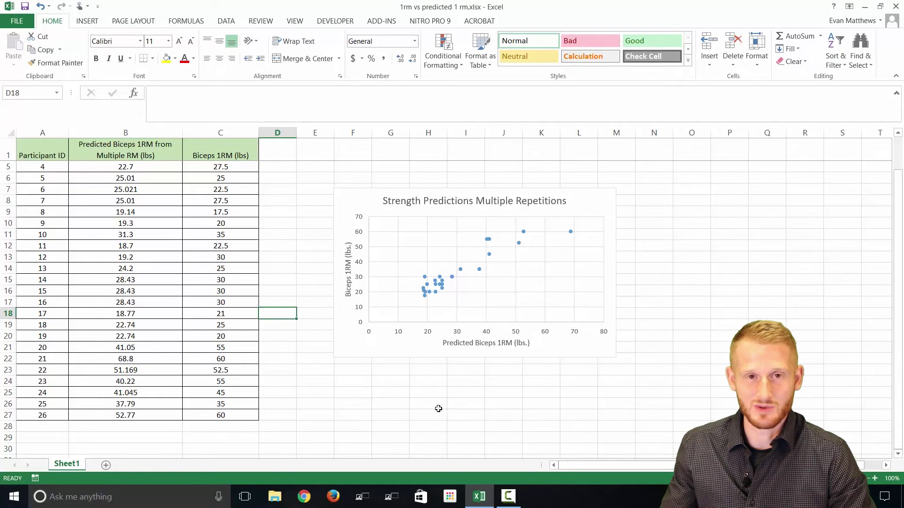
left_click(278, 335)
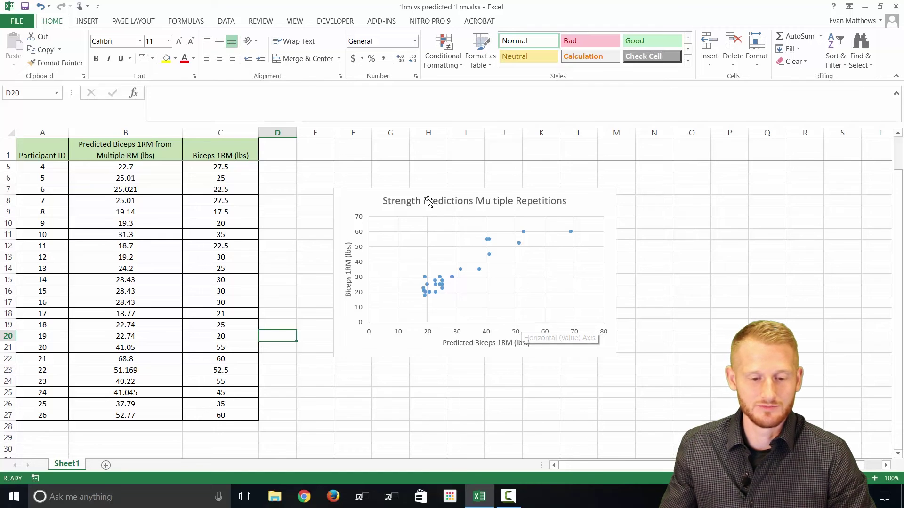
- Add a Linear trendline through the chart's points via Add Chart Element > Trendline
left_click(359, 198)
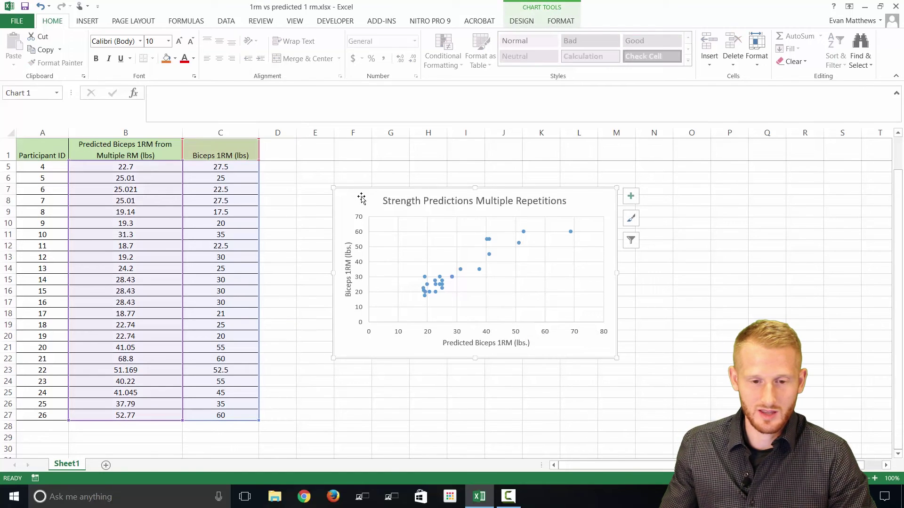
left_click(522, 21)
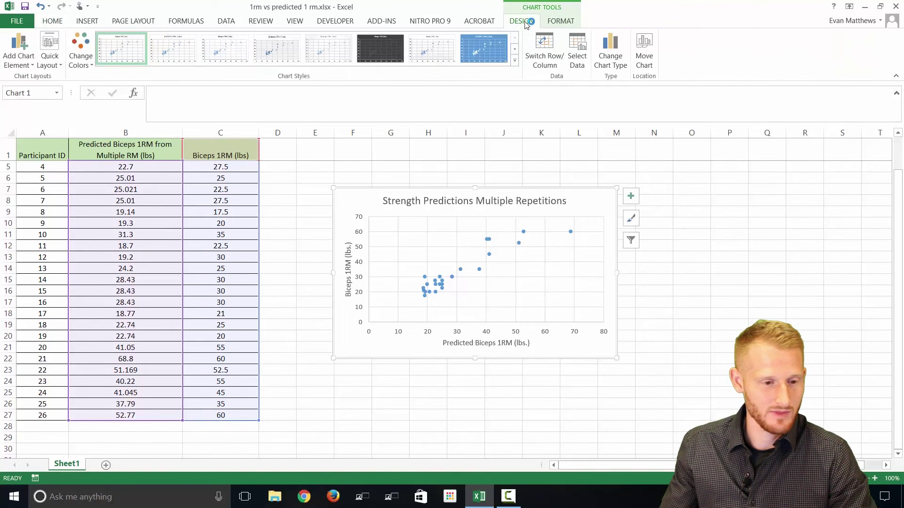
left_click(21, 60)
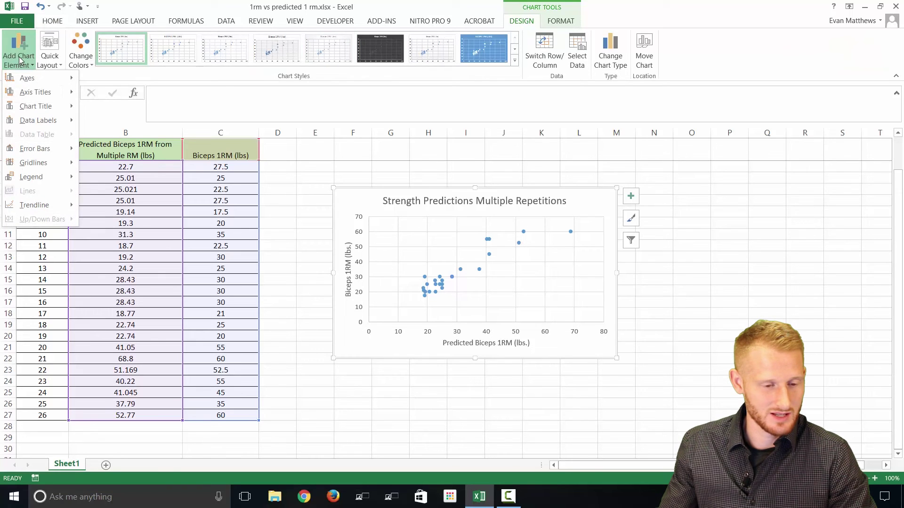
mouse_move(56, 207)
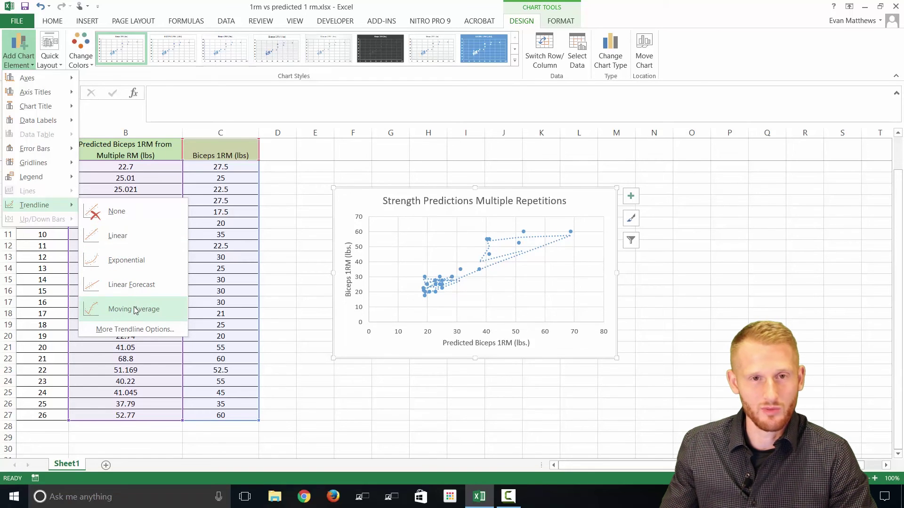
left_click(130, 236)
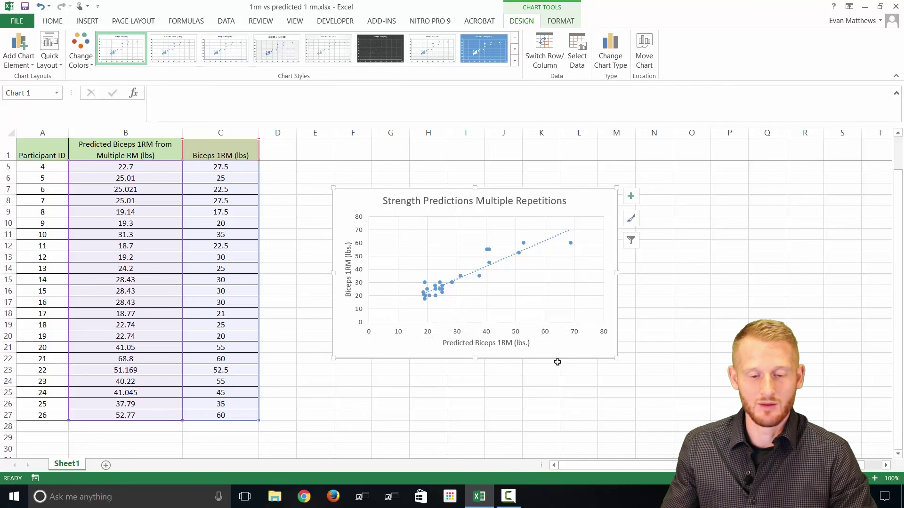
left_click(503, 393)
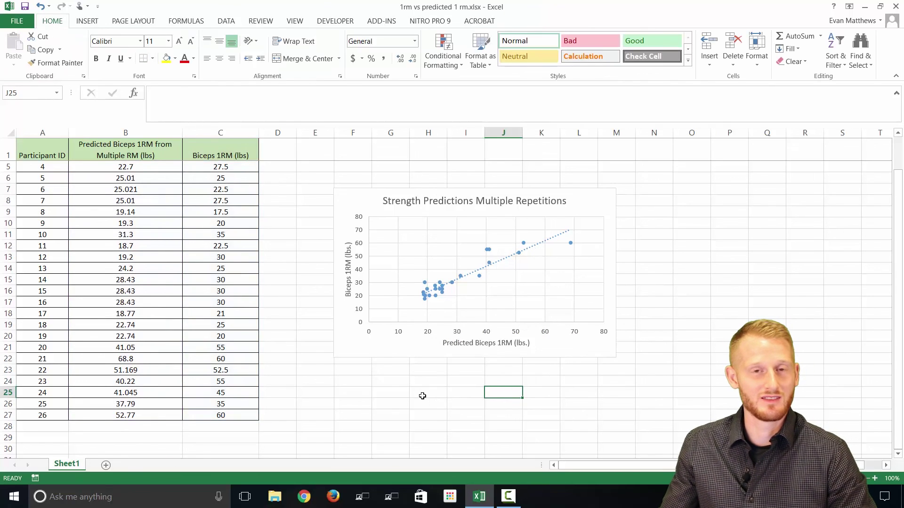